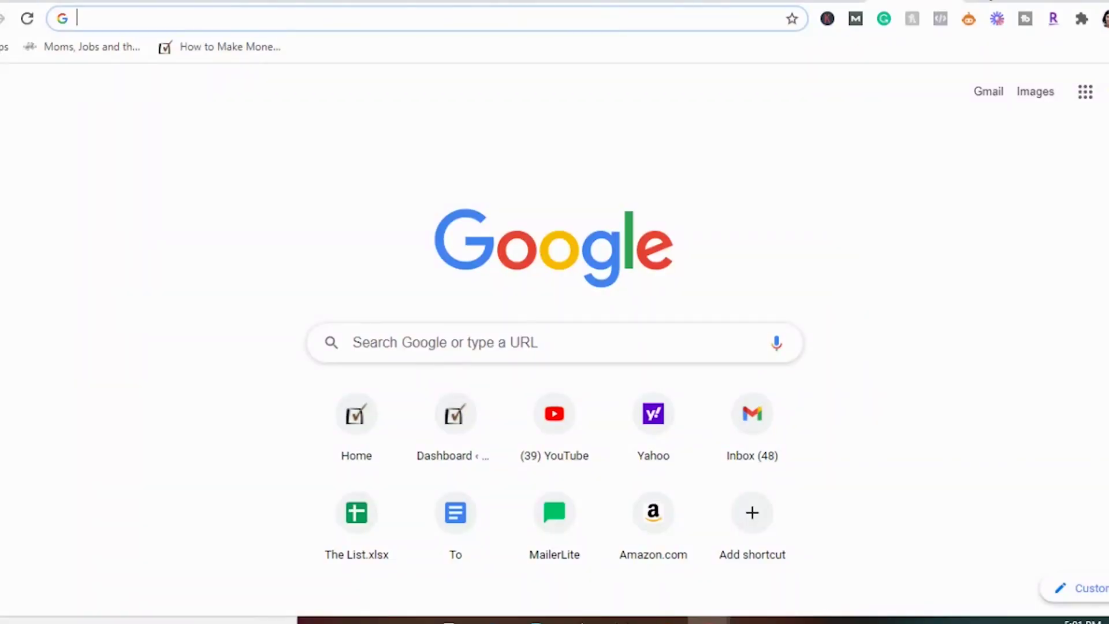
- Search for 'google search console', open Search Console for triedandtruemomjobs.com and start URL inspection
text(google search console)
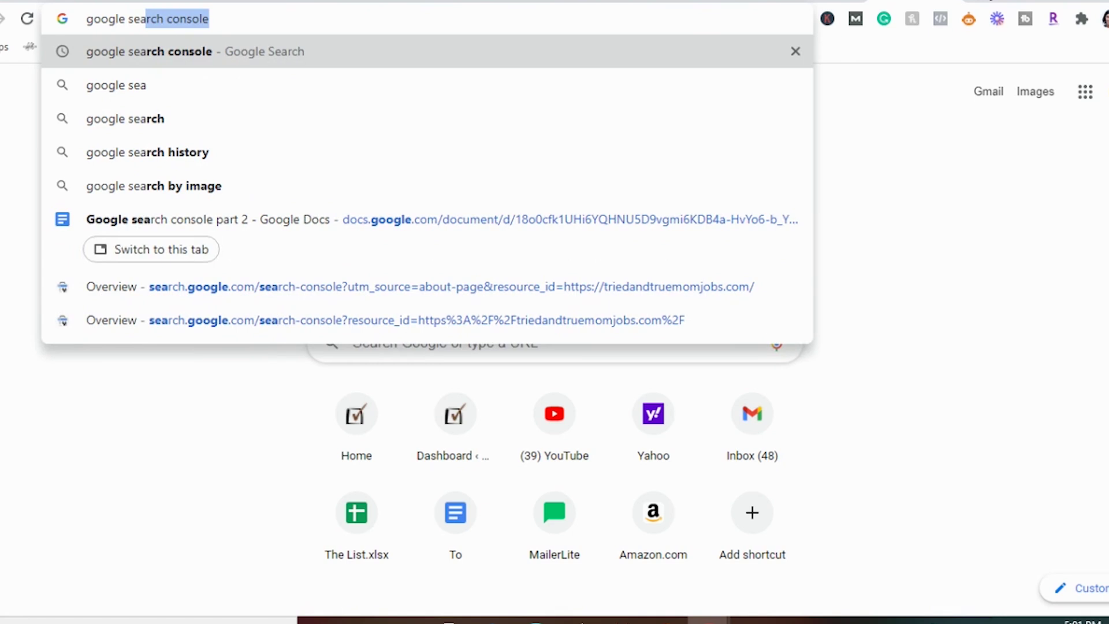
key(Return)
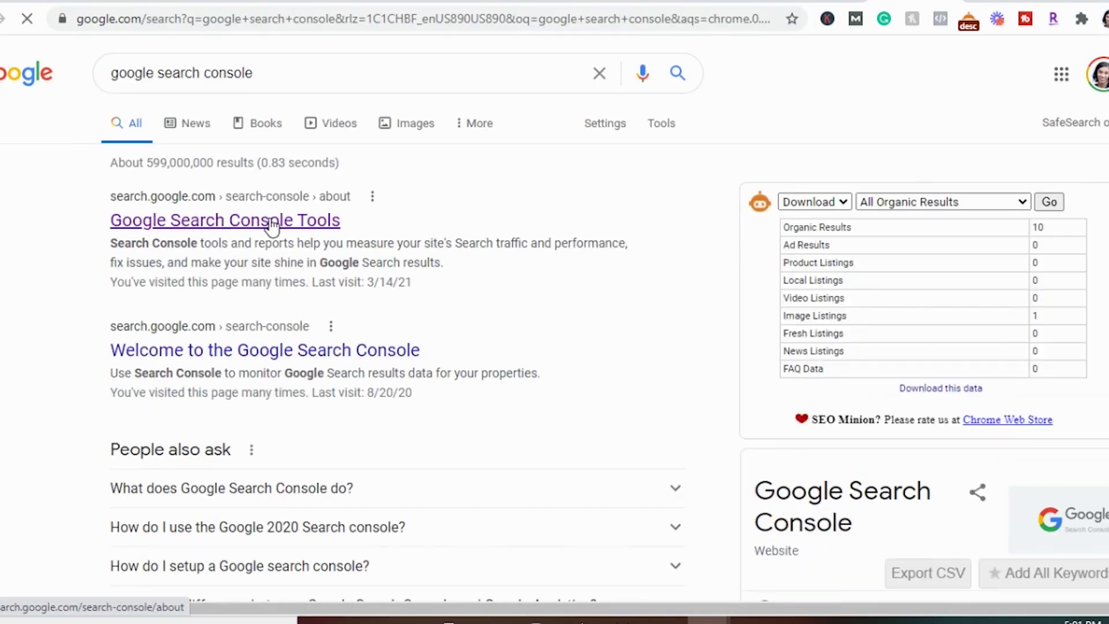
click(272, 224)
click(203, 437)
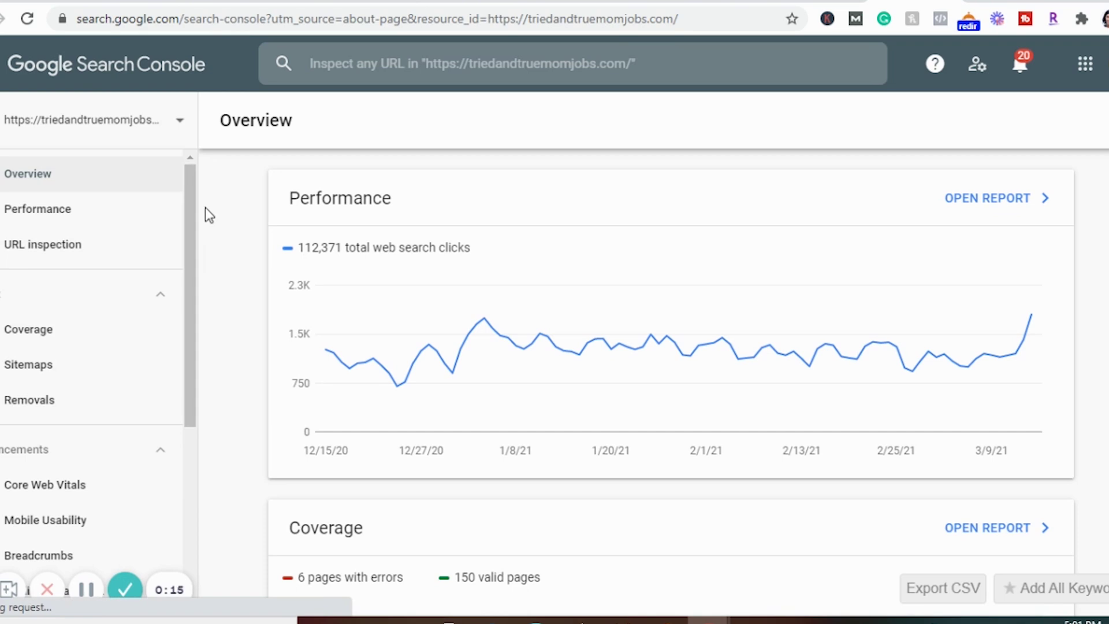
click(387, 58)
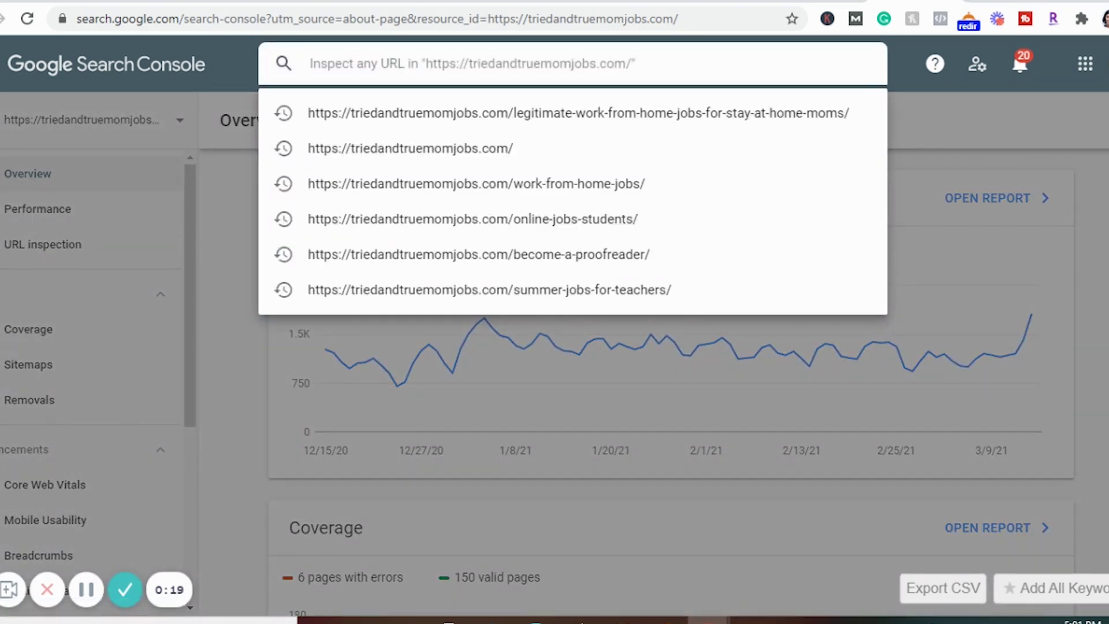
- In a new tab, open triedandtruemomjobs.com's How to Start a Blog post, copy its URL, and return to Search Console
key(ctrl+t)
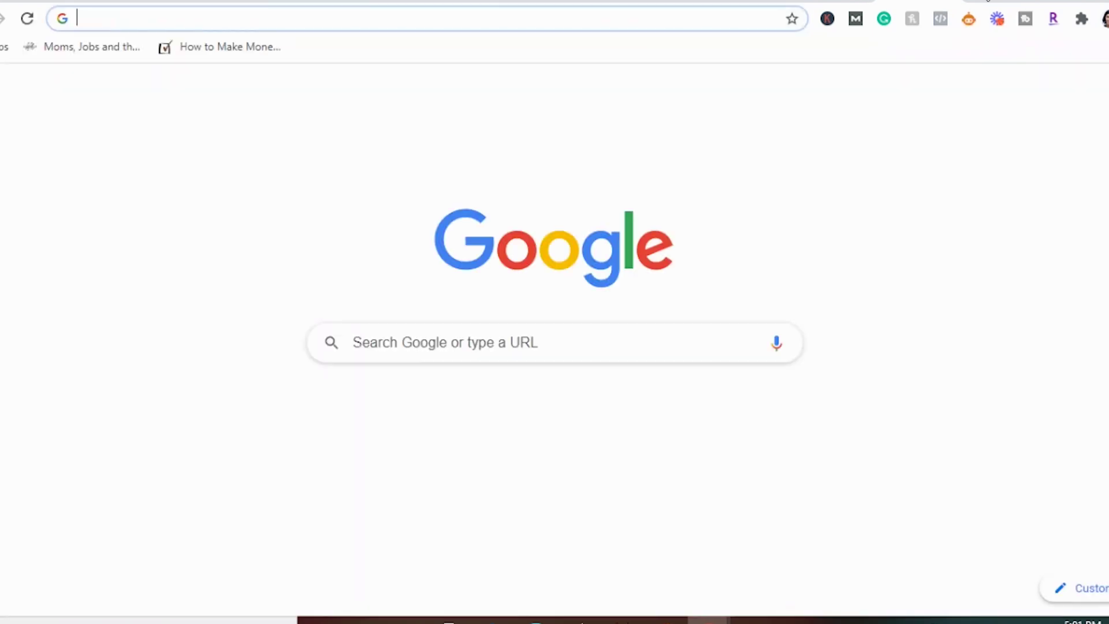
text(triedandtruemomjobs.com)
key(Return)
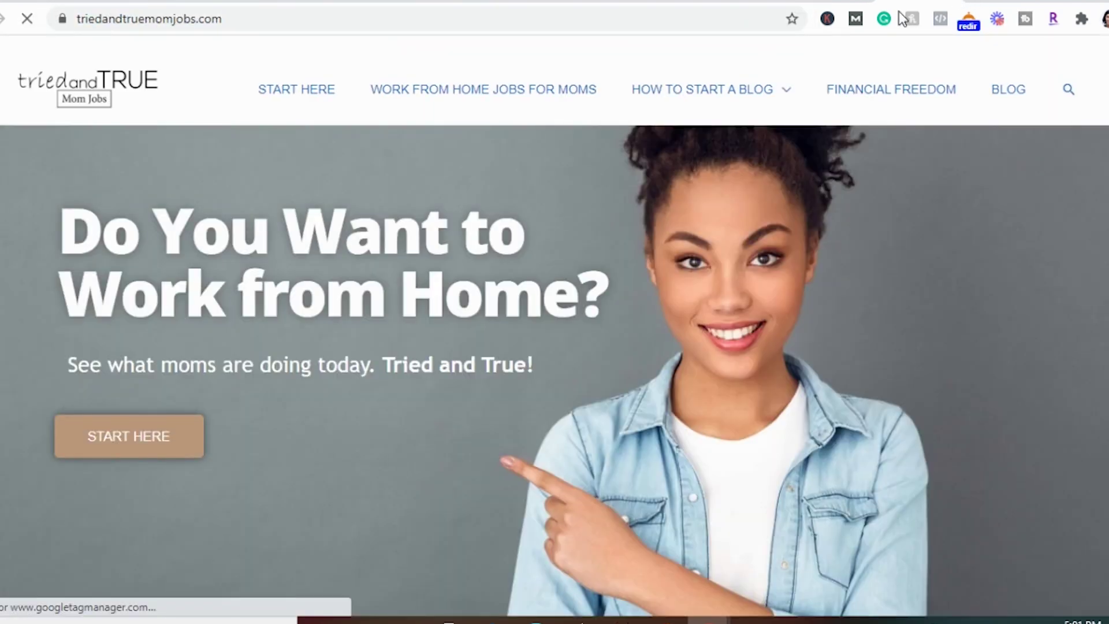
mouse_move(741, 68)
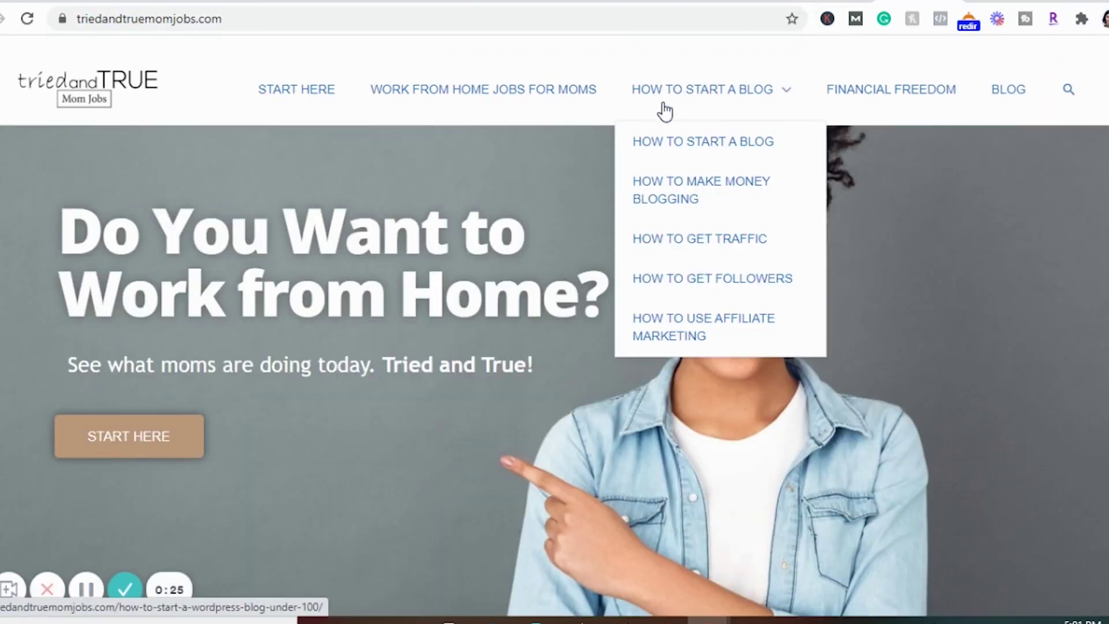
click(660, 140)
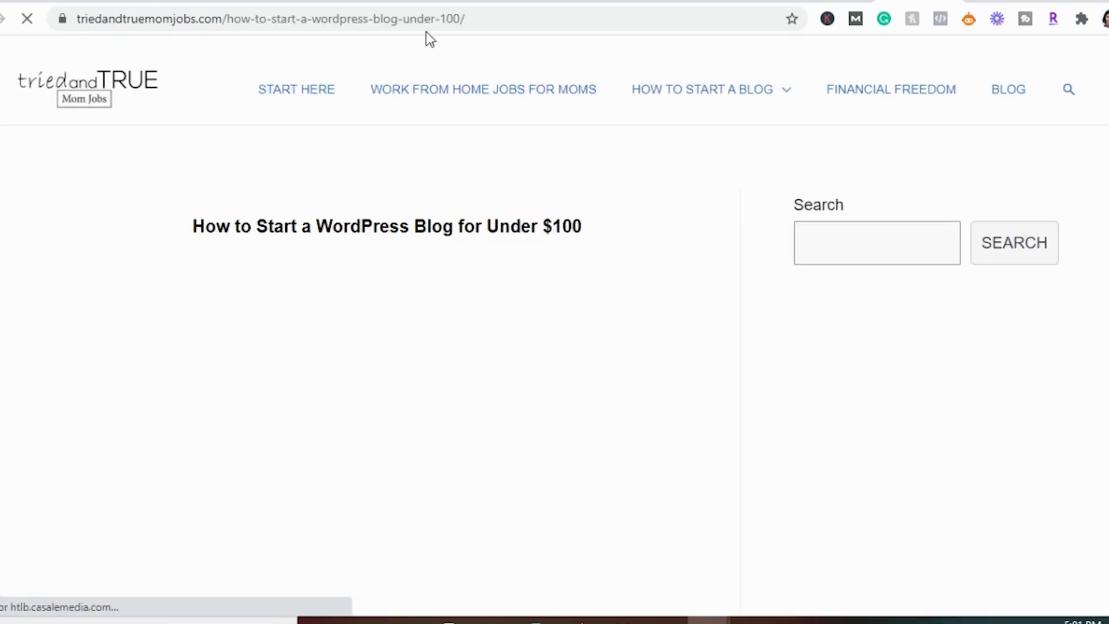
click(386, 19)
key(ctrl+c)
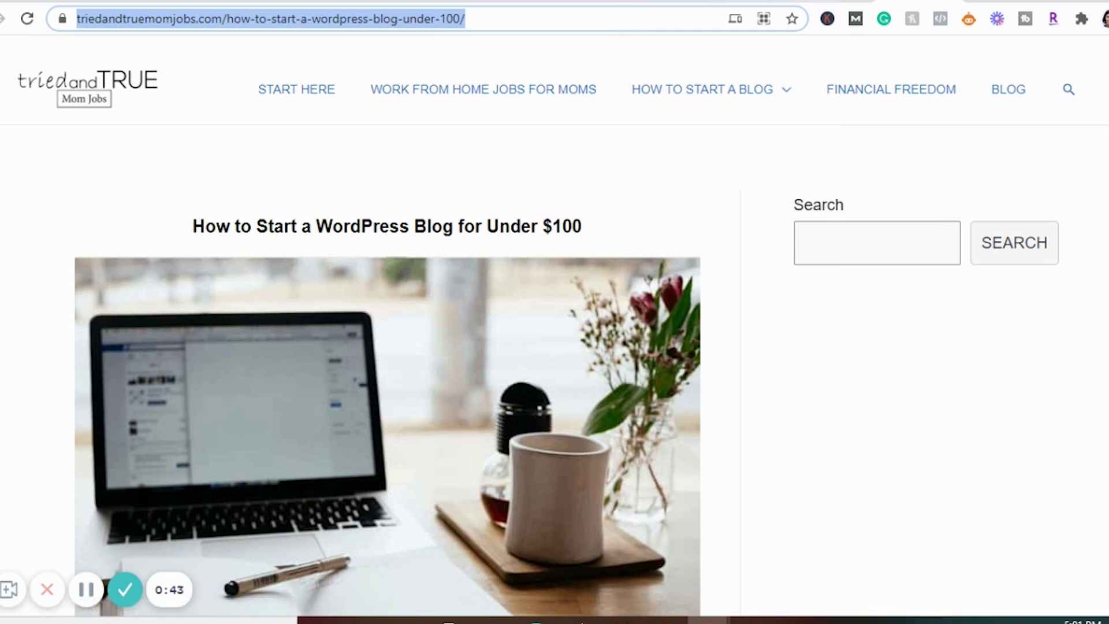
click(839, 1)
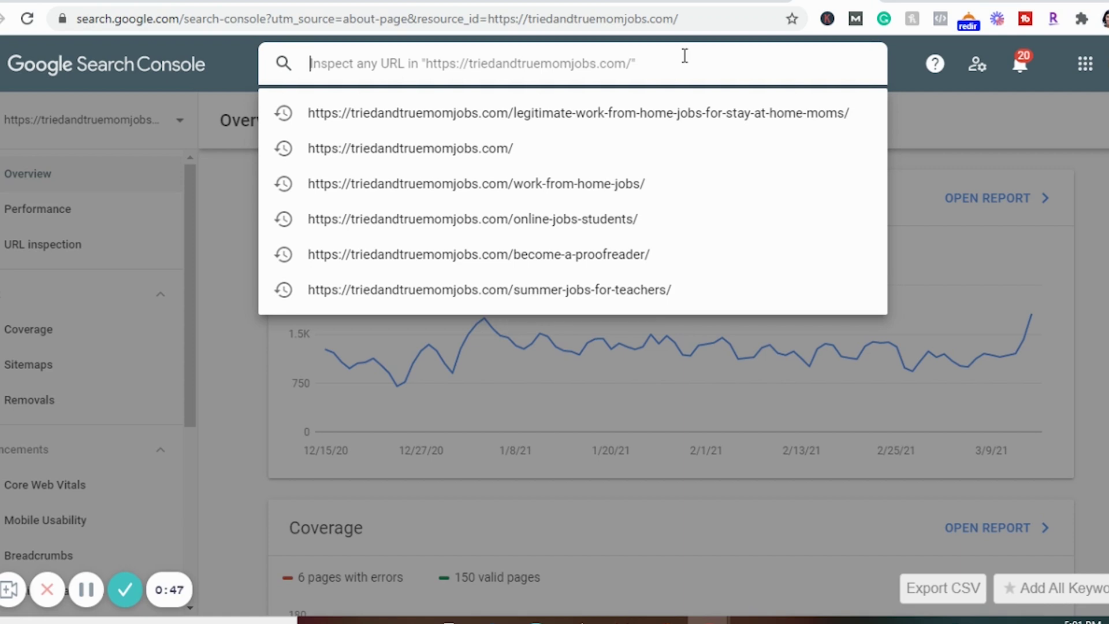
- Inspect the pasted blog post URL and run a live URL test for indexability
key(ctrl+v)
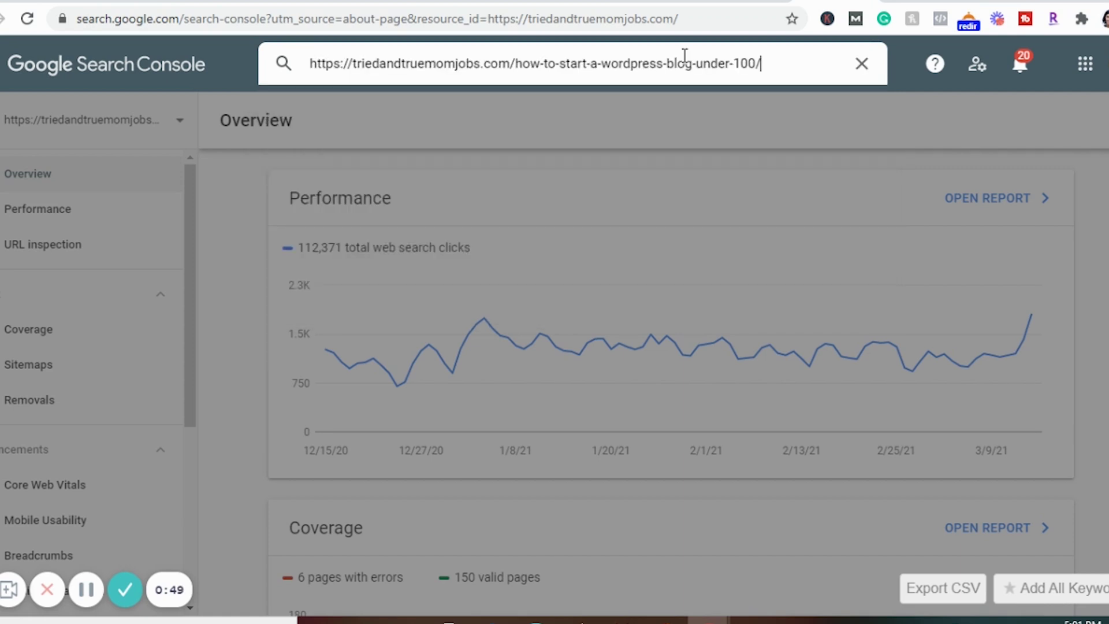
key(Return)
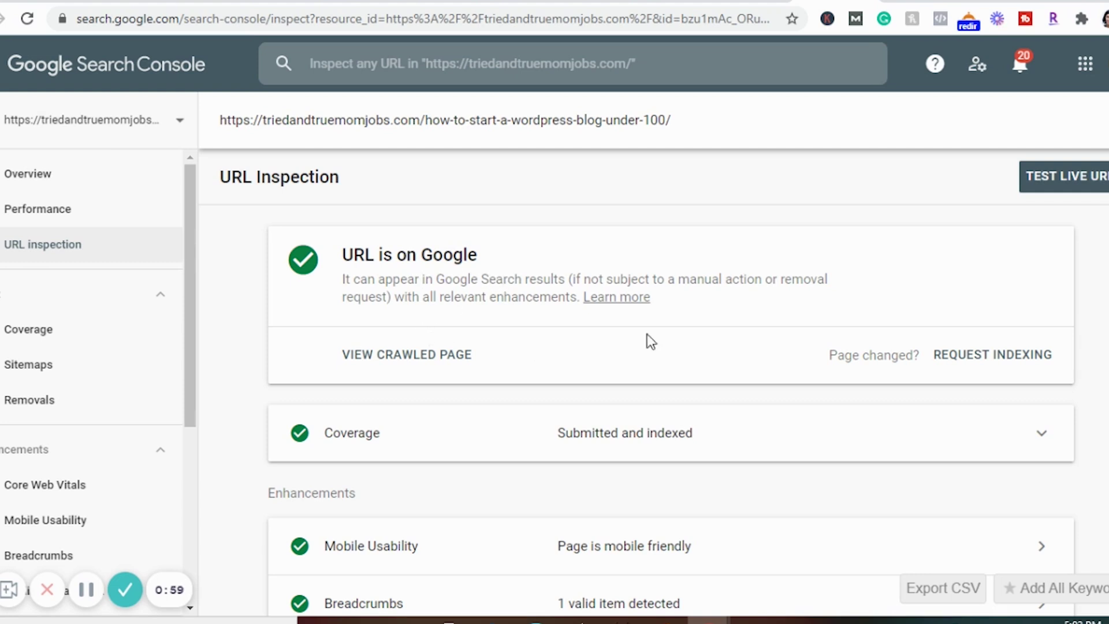
click(986, 355)
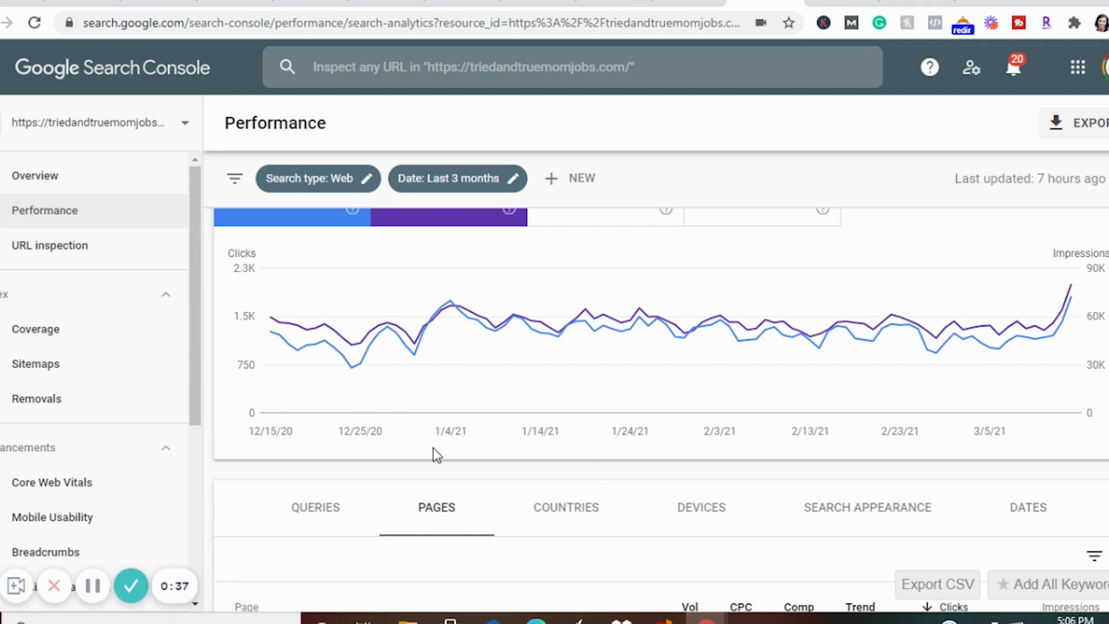
- Filter the Performance report to the conversationally-review page (5 clicks, 255 impressions)
scroll(435, 455, down, 1)
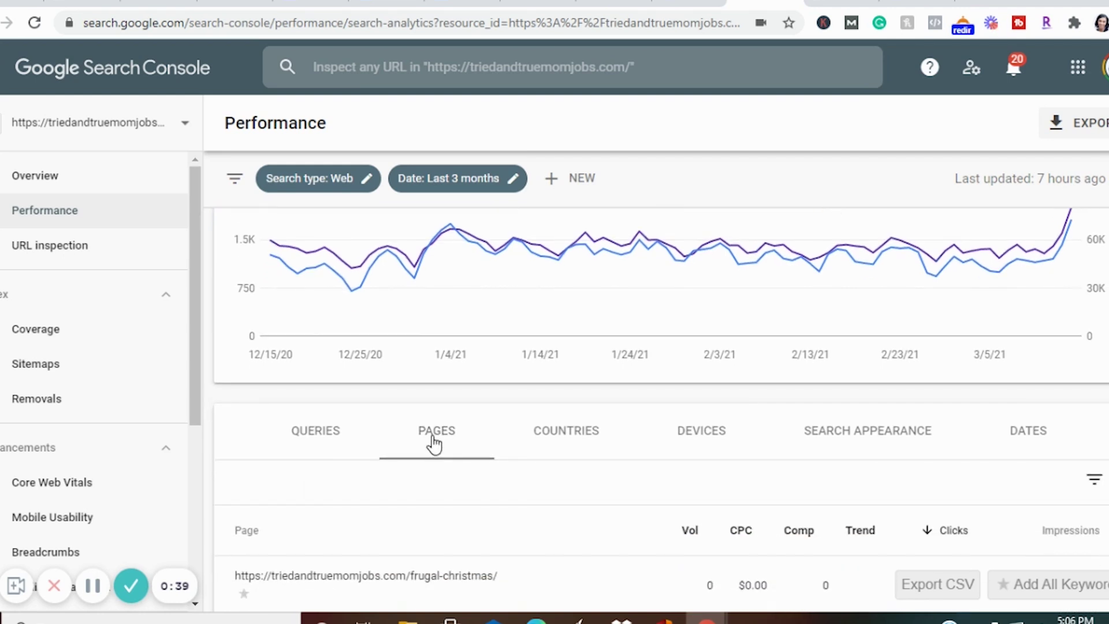
scroll(434, 444, down, 7)
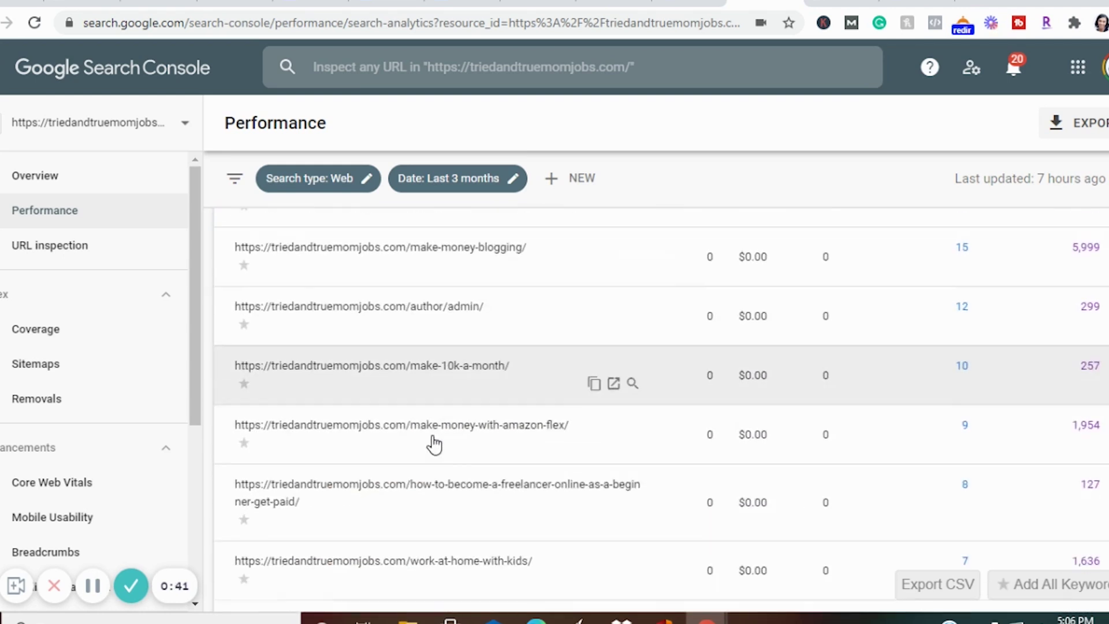
scroll(435, 444, down, 2)
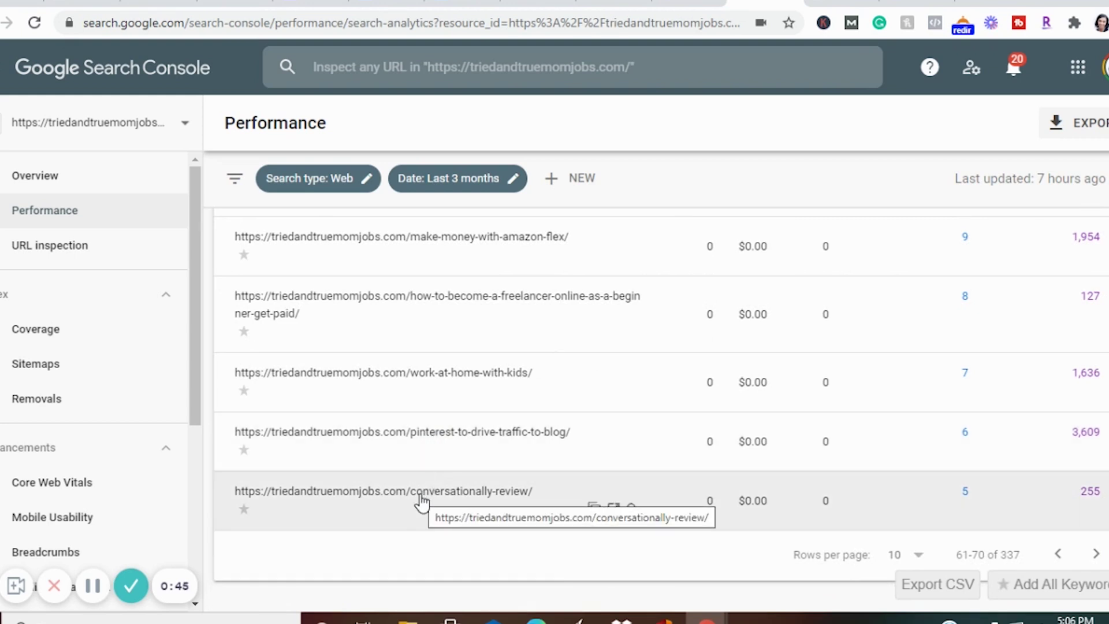
click(420, 496)
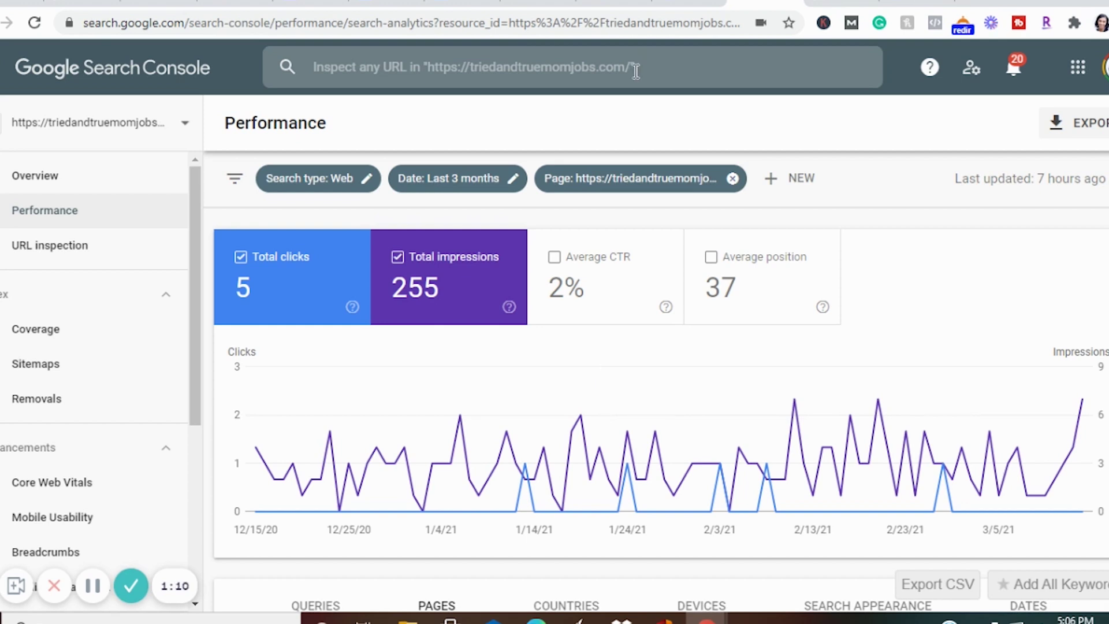
- Set the report's date range to the last 16 months
click(457, 179)
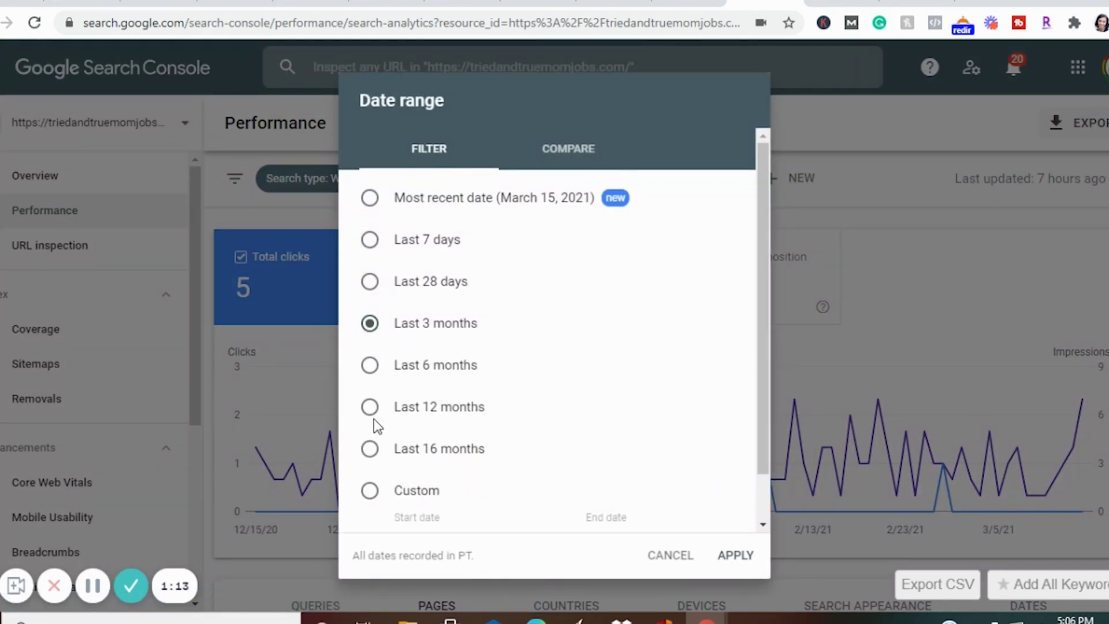
click(369, 453)
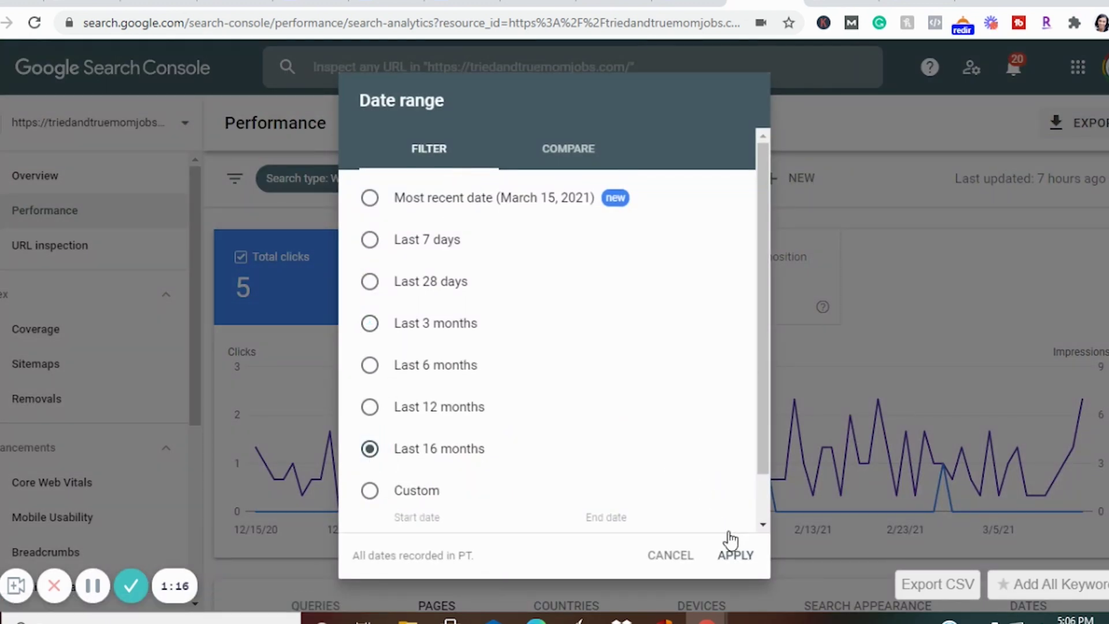
click(737, 558)
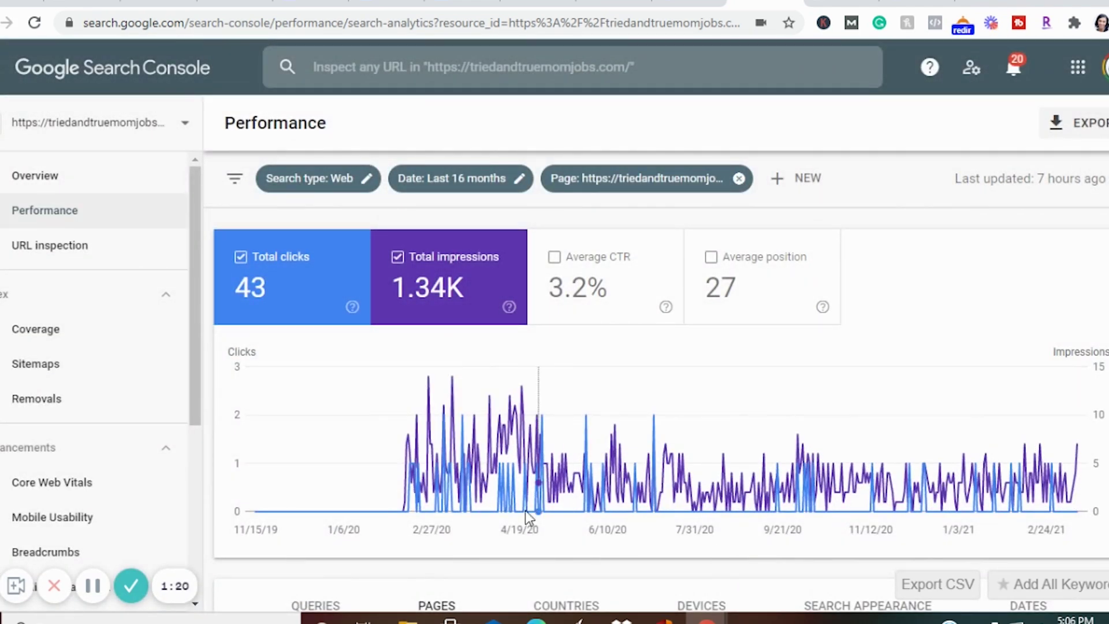
- Show the Queries breakdown for the conversationally-review page and review the list
mouse_move(522, 512)
scroll(524, 514, down, 5)
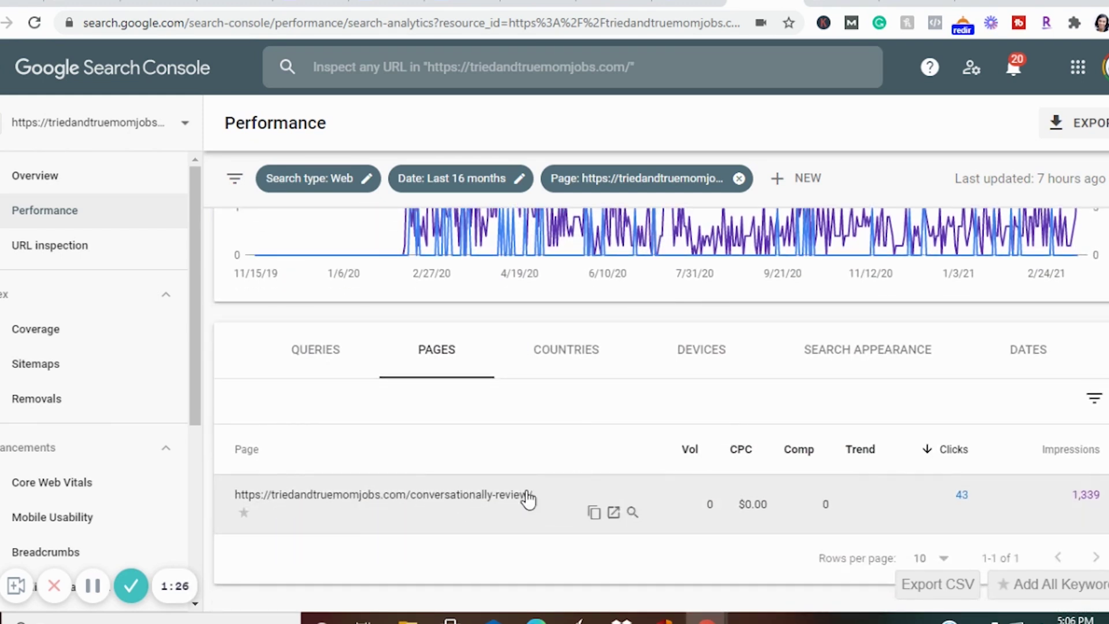
click(317, 351)
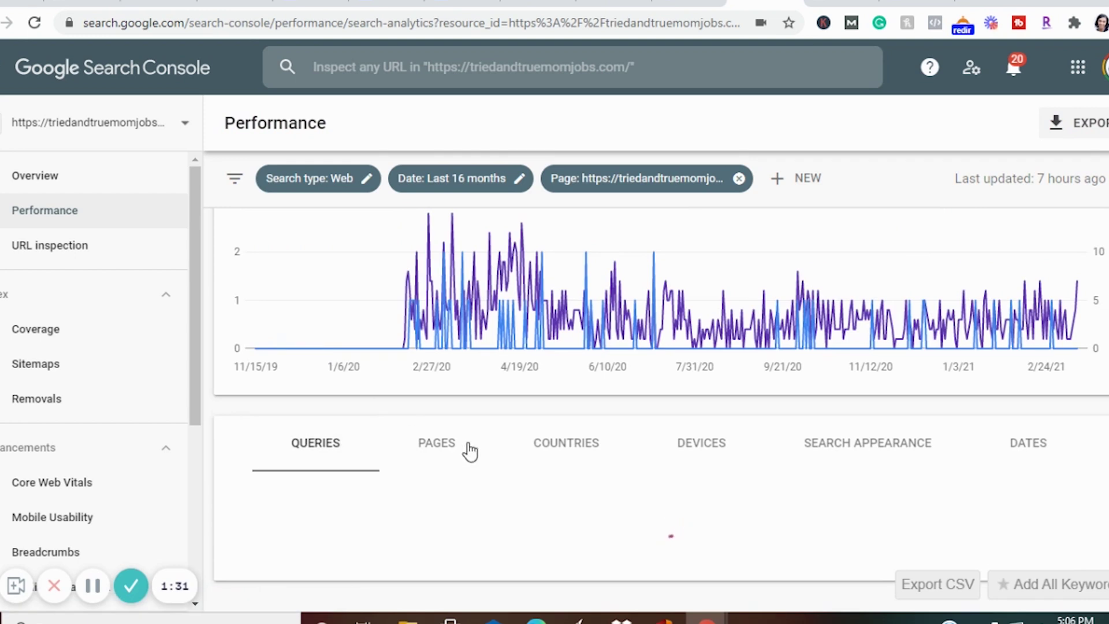
scroll(471, 452, down, 3)
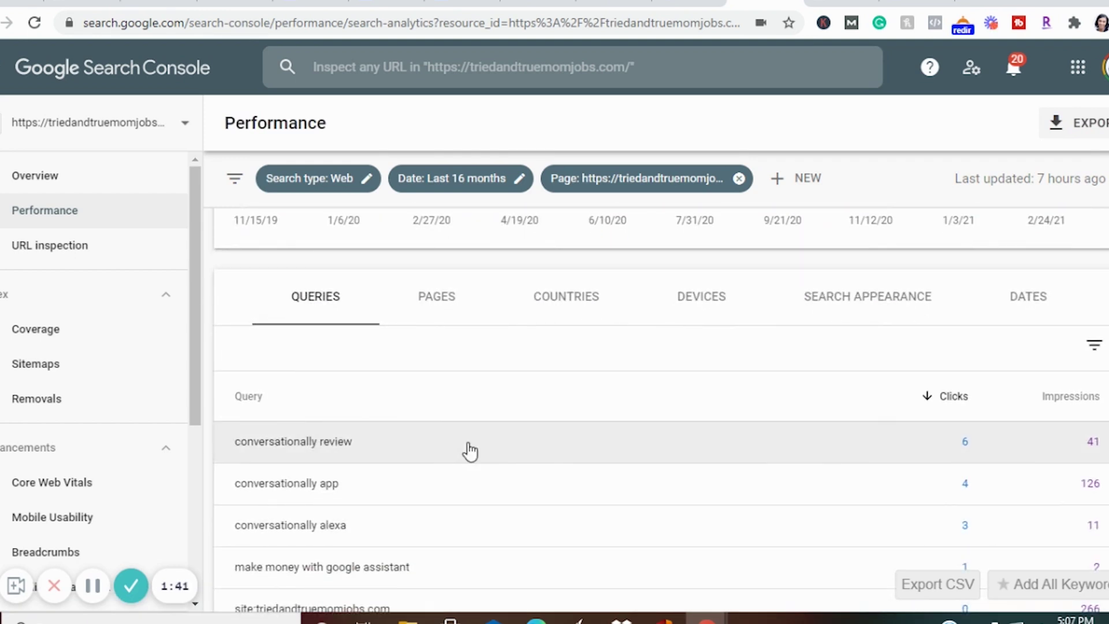
scroll(466, 449, down, 1)
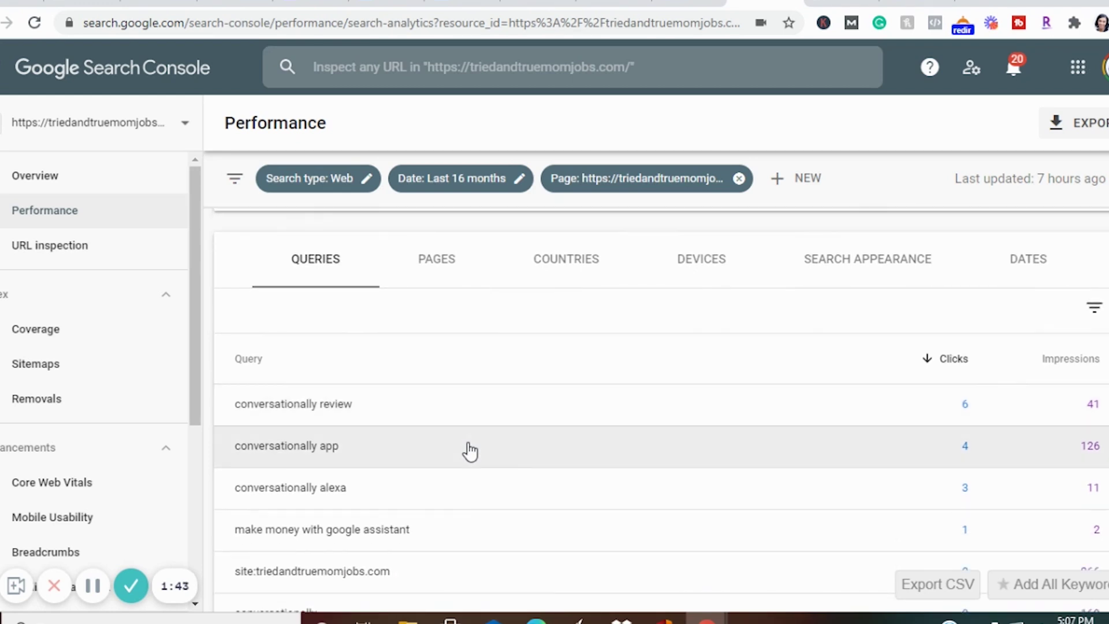
scroll(468, 448, up, 1)
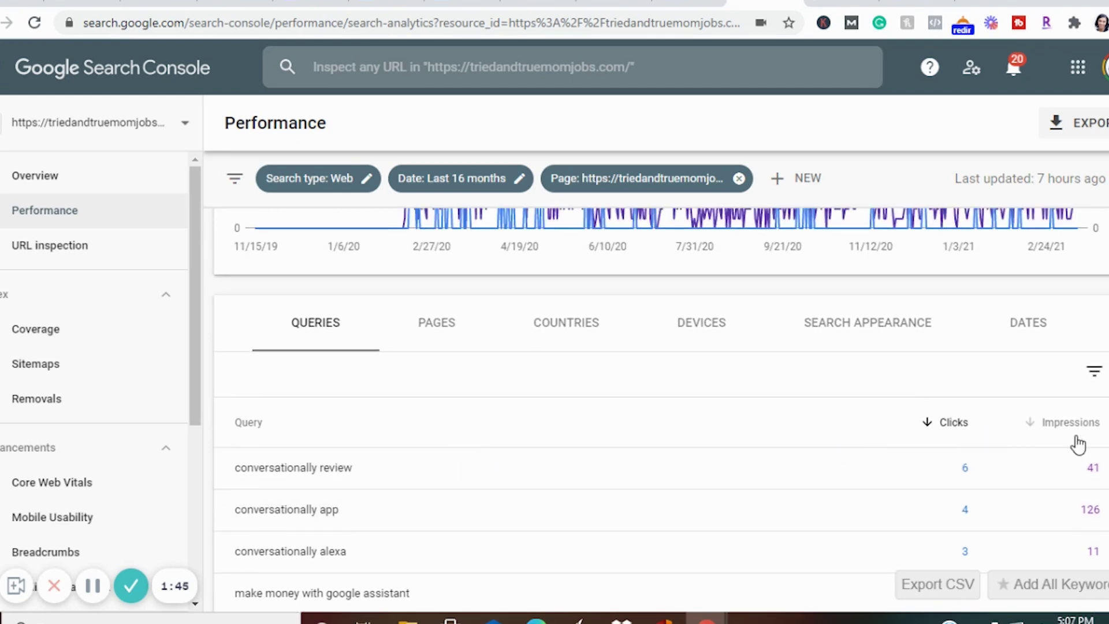
scroll(792, 433, up, 4)
scroll(793, 430, up, 1)
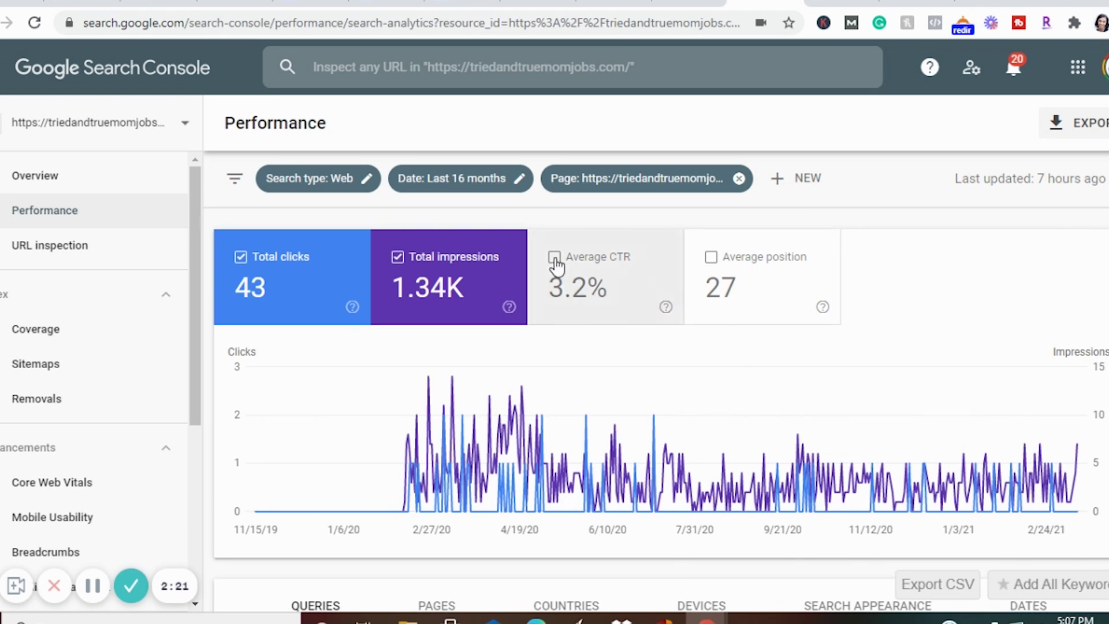
- Add Average CTR and Average position to the report and review the 29 queries in the table
click(555, 260)
click(712, 257)
scroll(813, 422, down, 6)
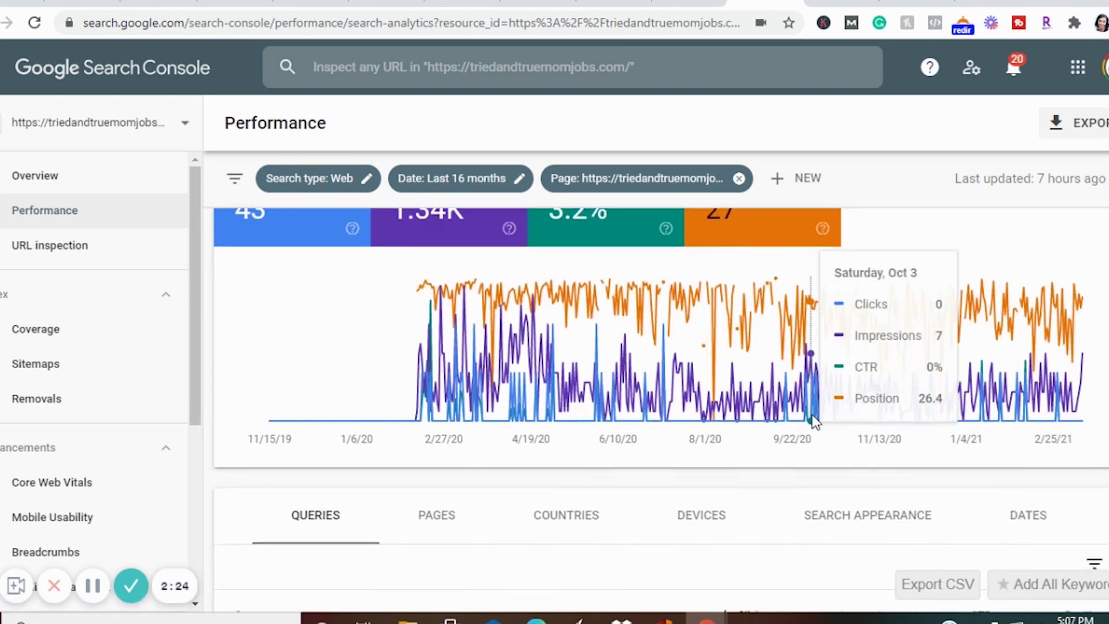
scroll(815, 423, down, 1)
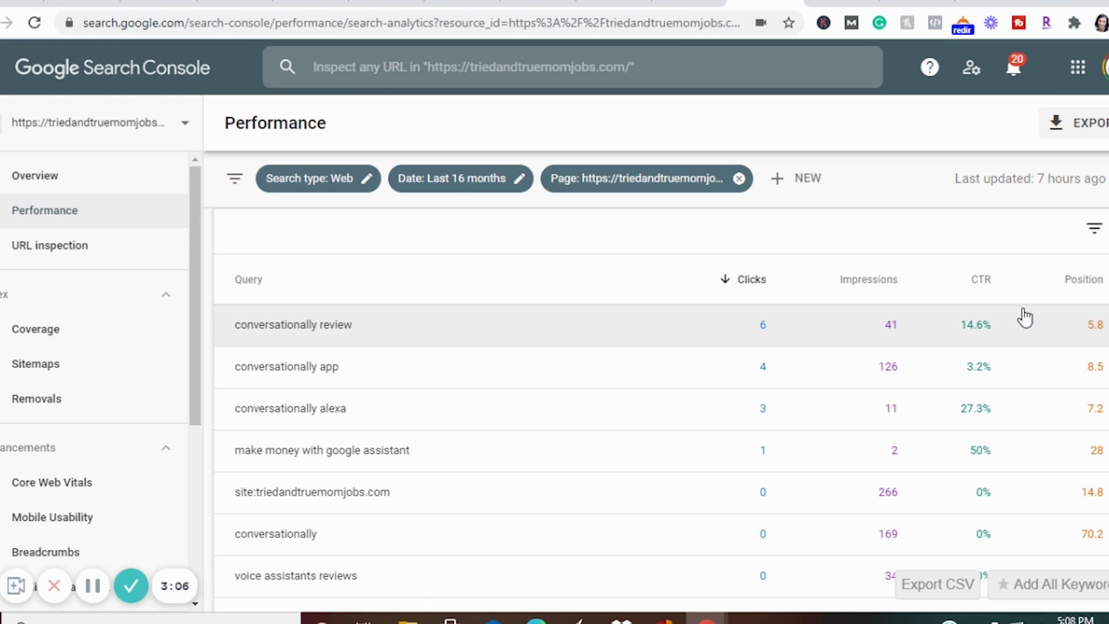
scroll(794, 354, down, 1)
scroll(795, 354, down, 2)
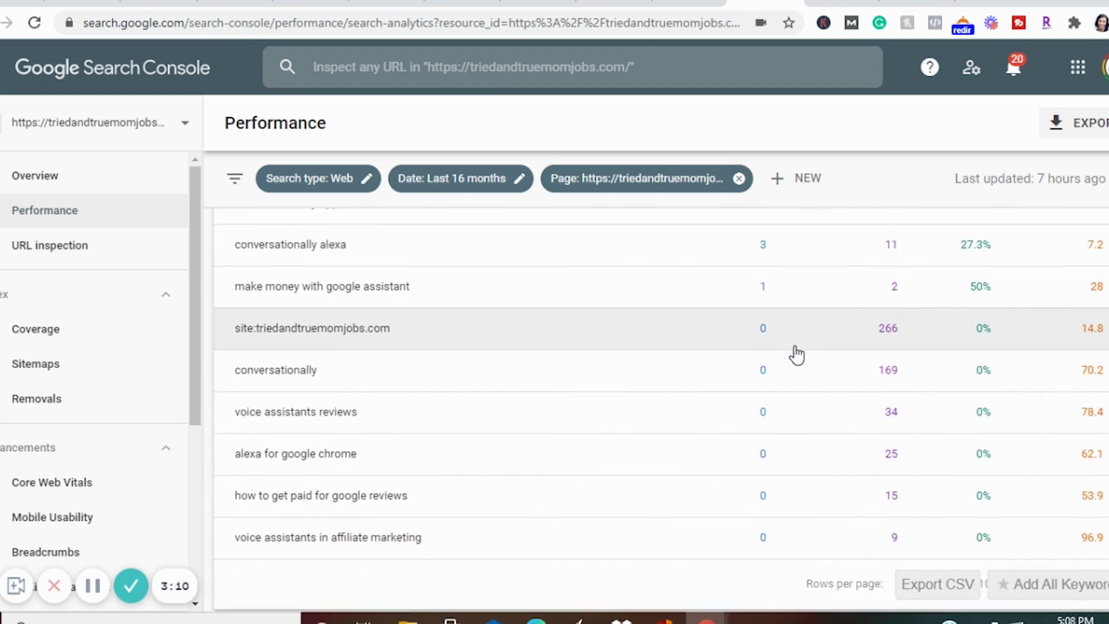
scroll(796, 354, down, 1)
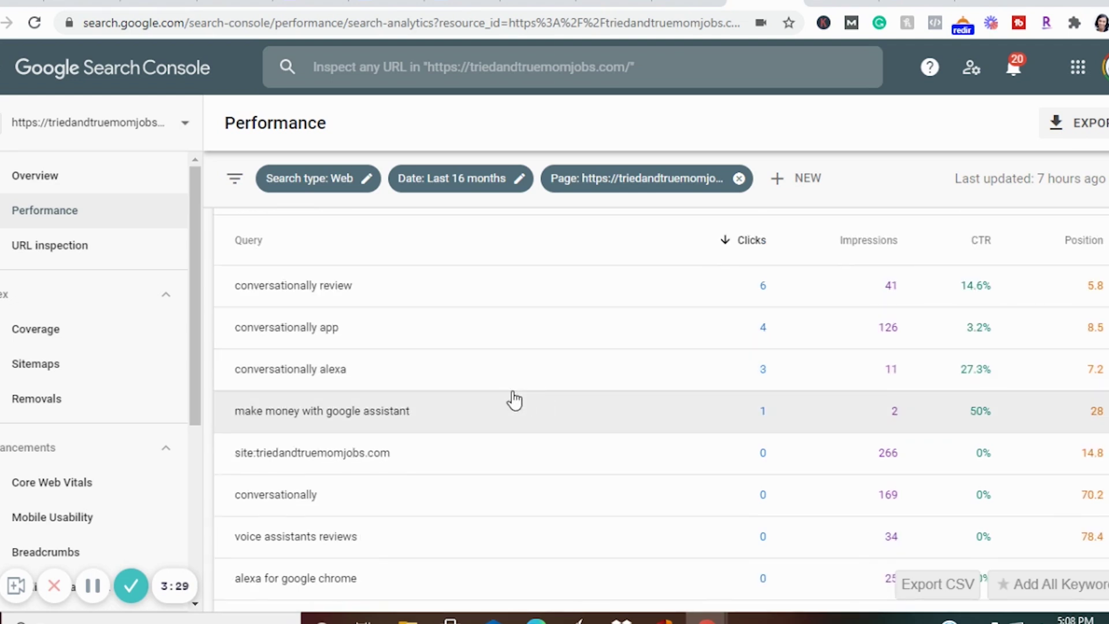
scroll(419, 340, down, 1)
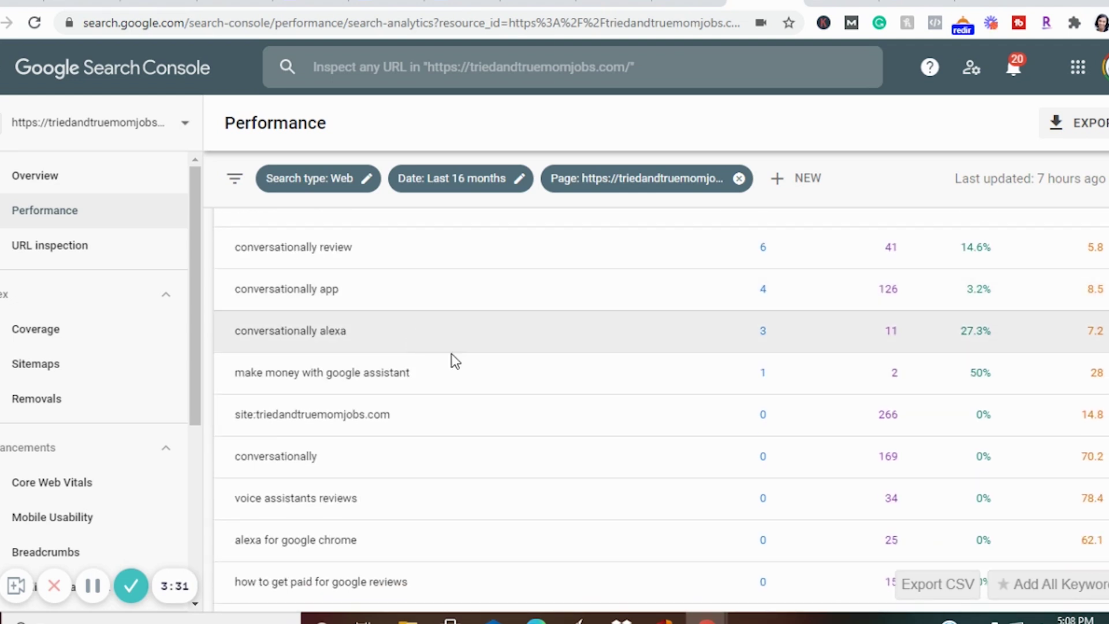